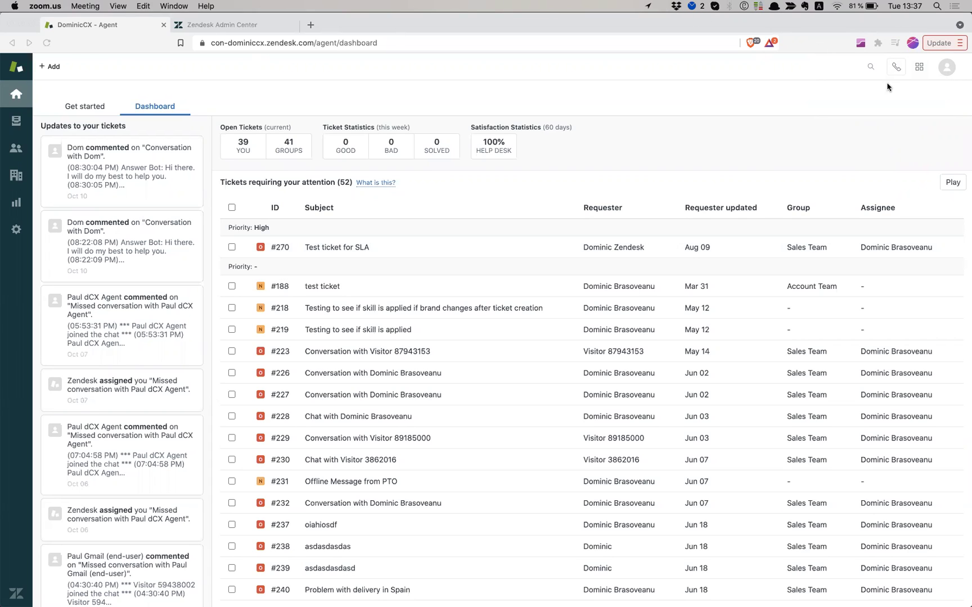
# Open Zendesk Chat and change the agent's status from Invisible to Online
pyautogui.click(696, 81)
pyautogui.click(919, 67)
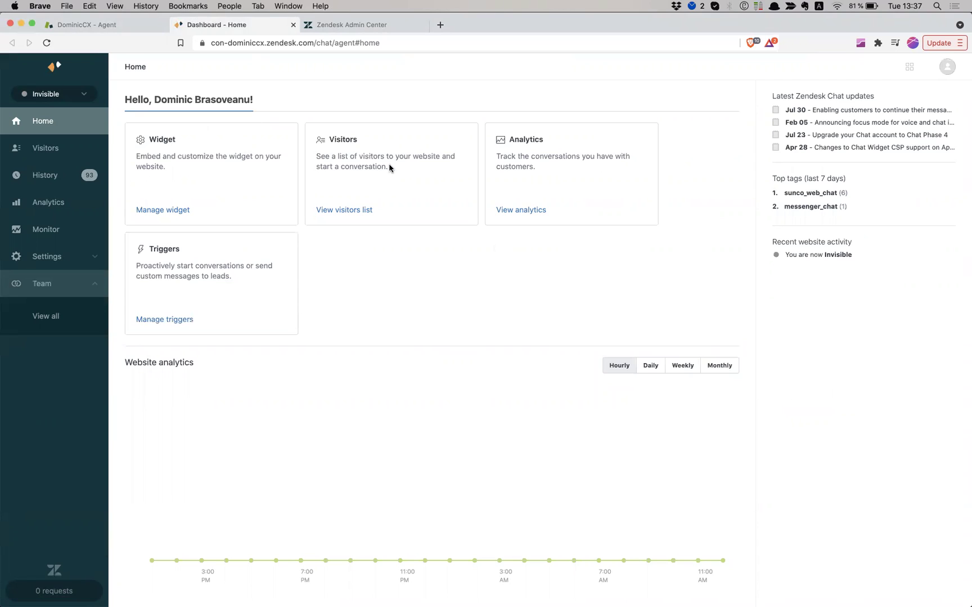
pyautogui.click(66, 96)
pyautogui.click(61, 122)
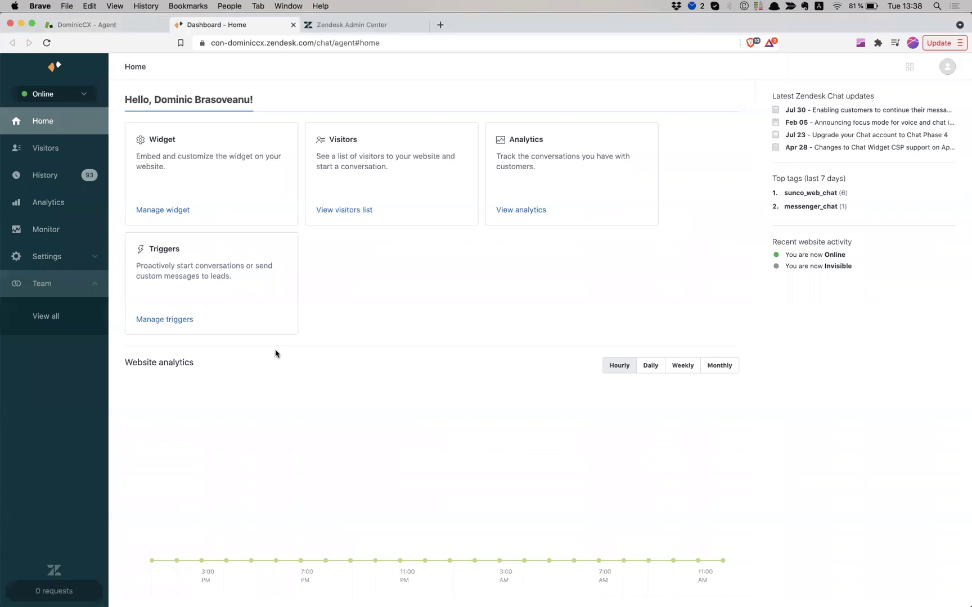
# As the visitor, open the help-center chat widget and send 'Hi there'
pyautogui.press('super+grave')
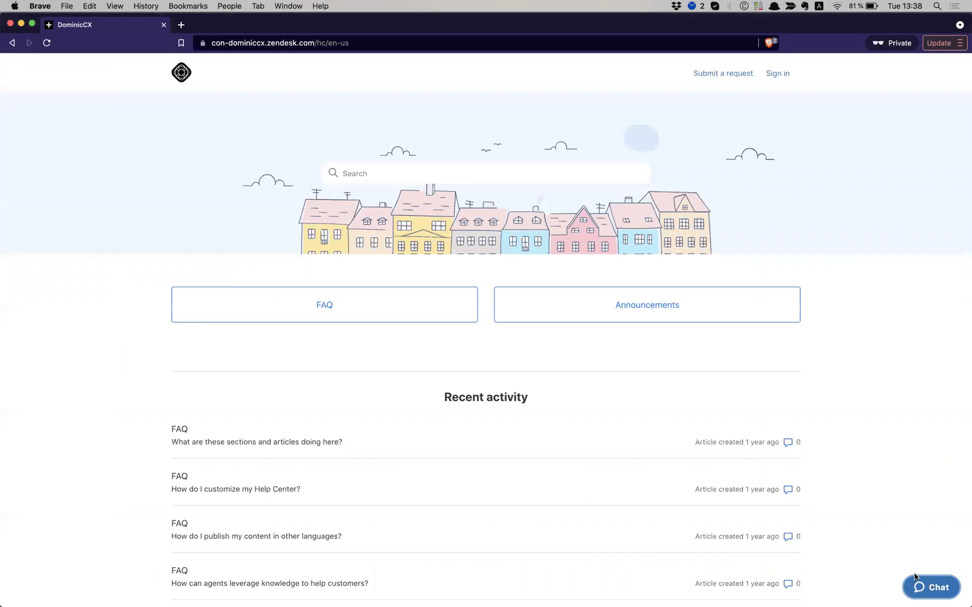
pyautogui.click(928, 588)
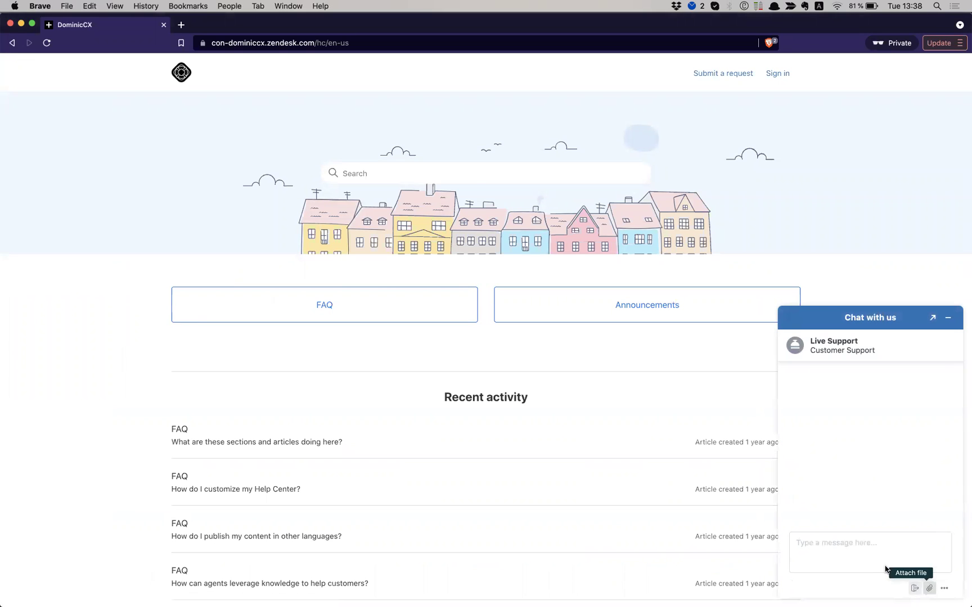
pyautogui.write('Hi ther')
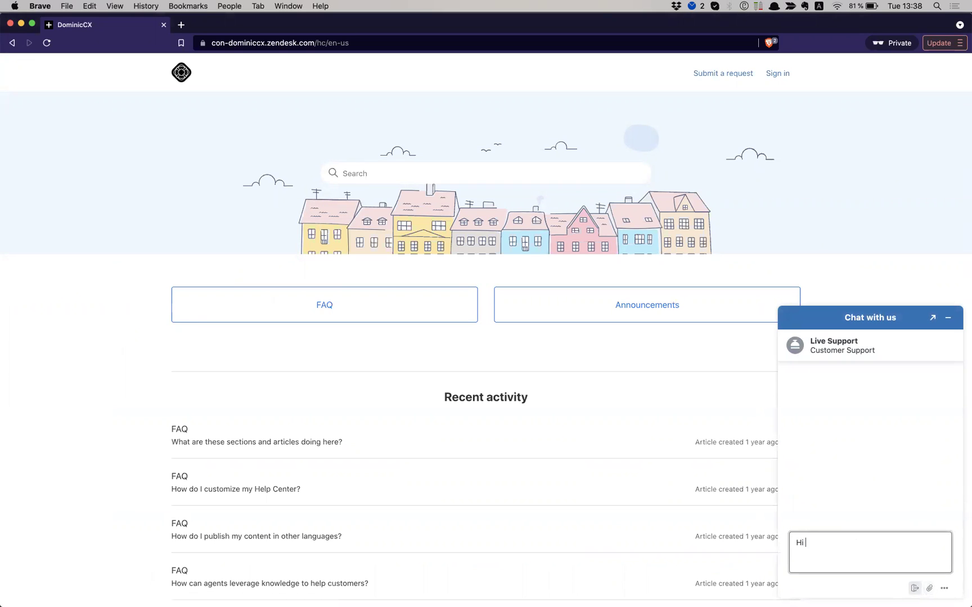
pyautogui.press('BackSpace')
pyautogui.press('BackSpace')
pyautogui.press('BackSpace')
pyautogui.write('here')
pyautogui.press('Return')
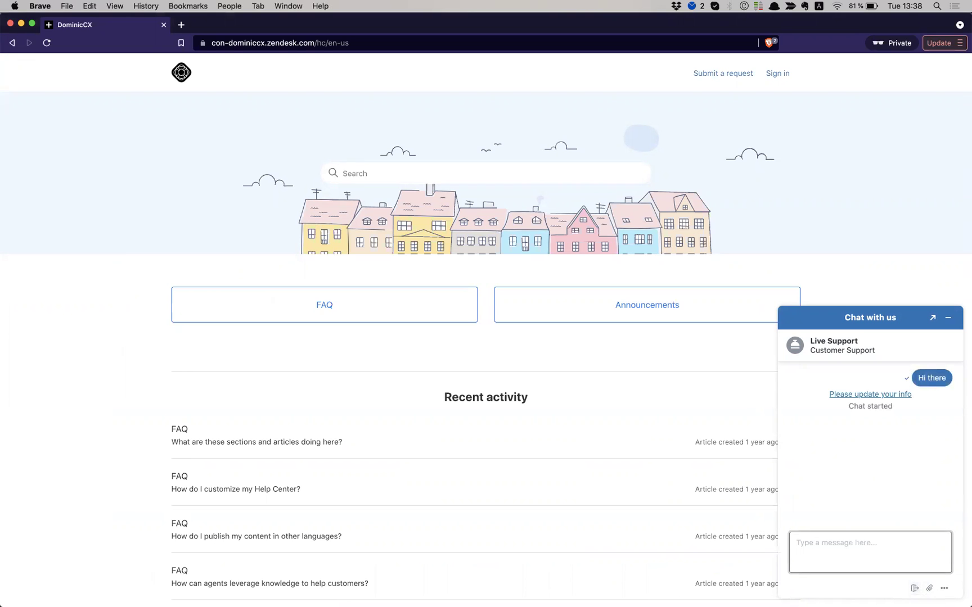
pyautogui.press('super+grave')
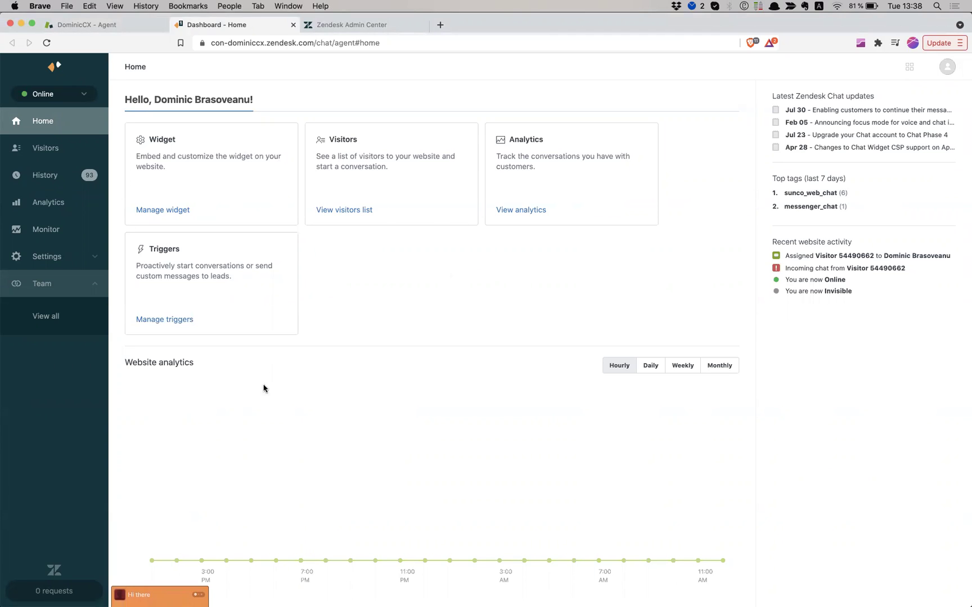
# Open the incoming chat and reply 'Hi there, what can we do to help?'
pyautogui.click(156, 599)
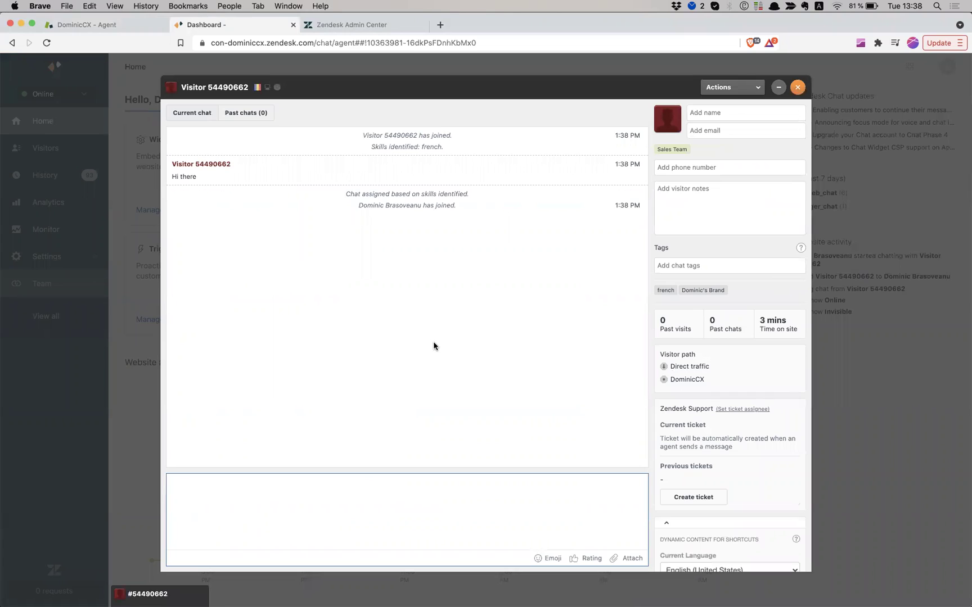
pyautogui.write('Hi tghe')
pyautogui.press('BackSpace')
pyautogui.write('here, what can we do to help?')
pyautogui.press('Return')
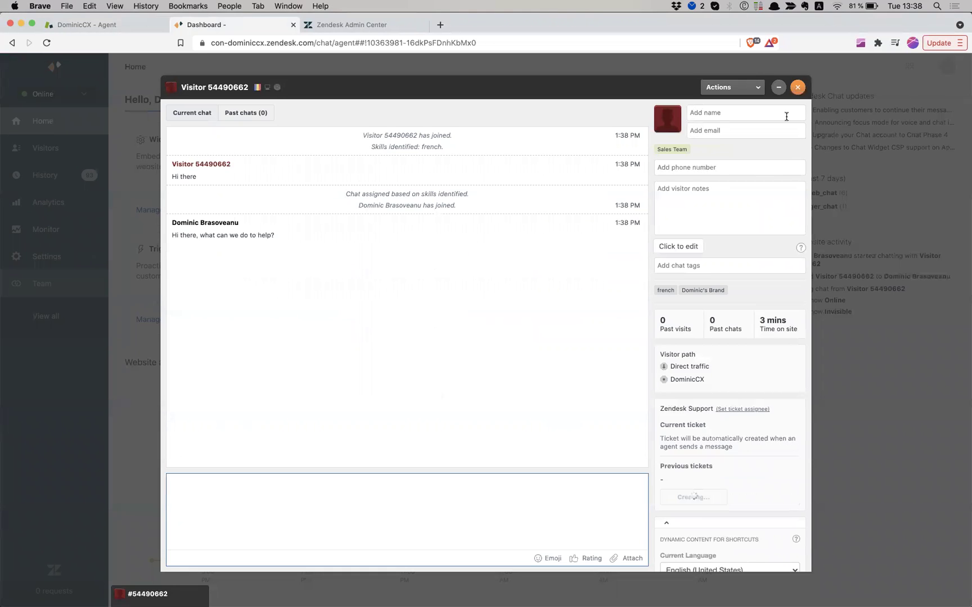
pyautogui.press('super+grave')
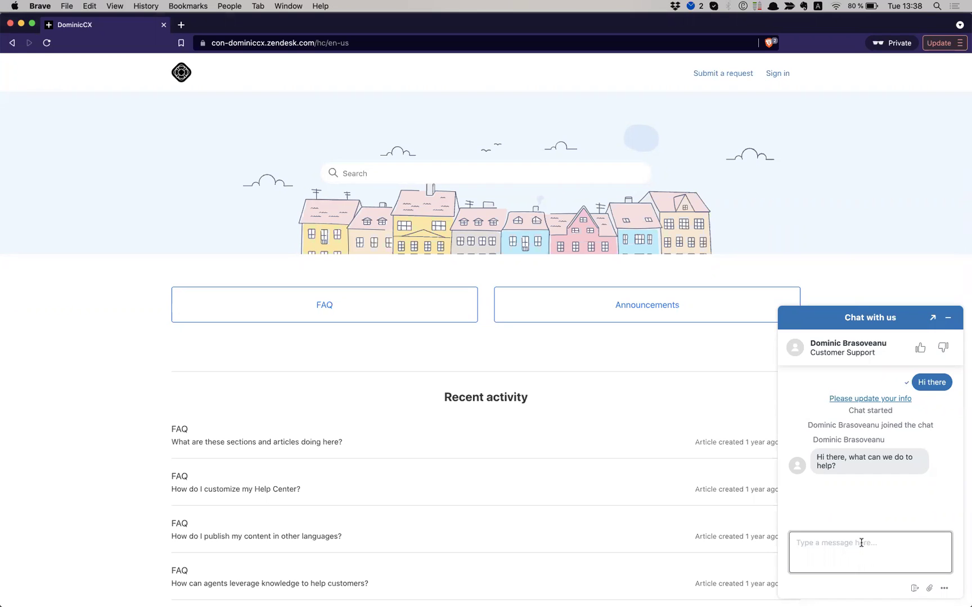
# As the visitor, send 'thanks' and give the chat a Good rating
pyautogui.write('thanks')
pyautogui.press('Return')
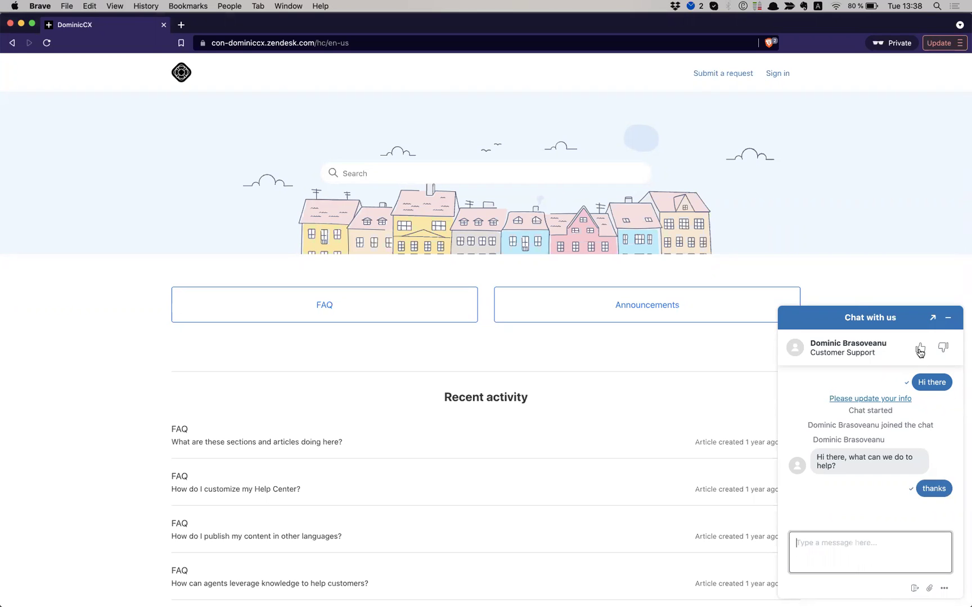
pyautogui.click(920, 348)
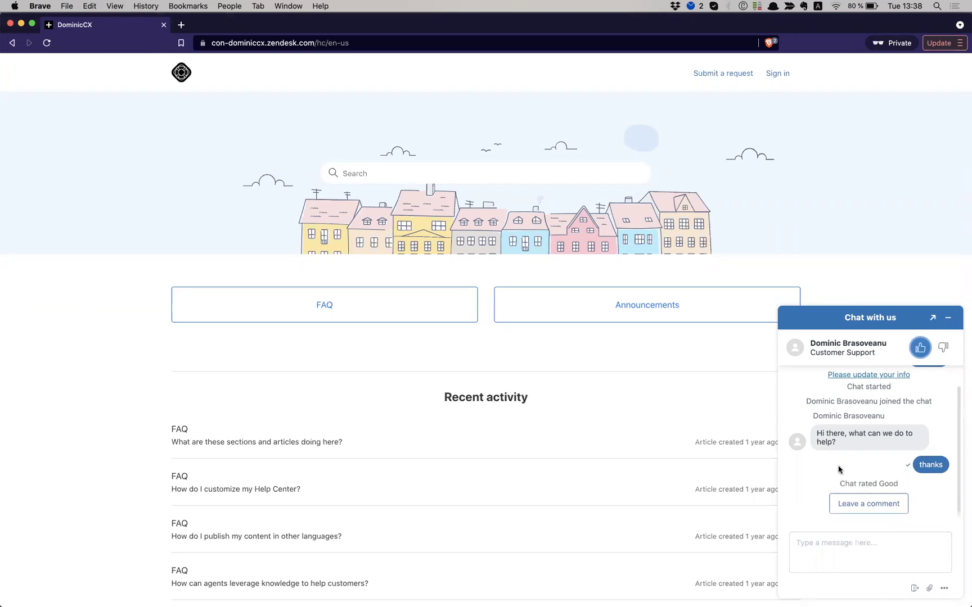
pyautogui.press('super+grave')
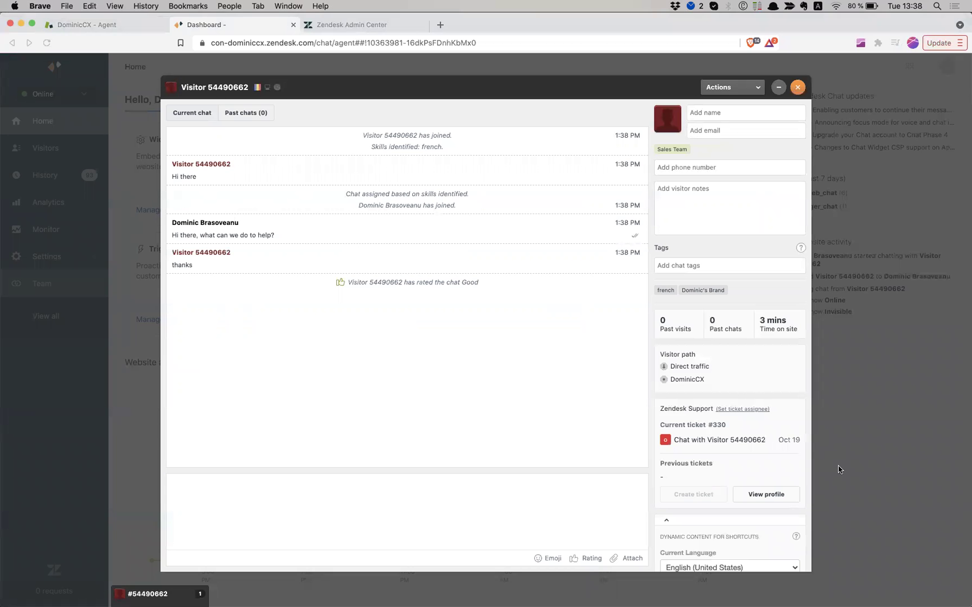
# End the visitor's chat and confirm End chat
pyautogui.click(797, 87)
pyautogui.click(547, 354)
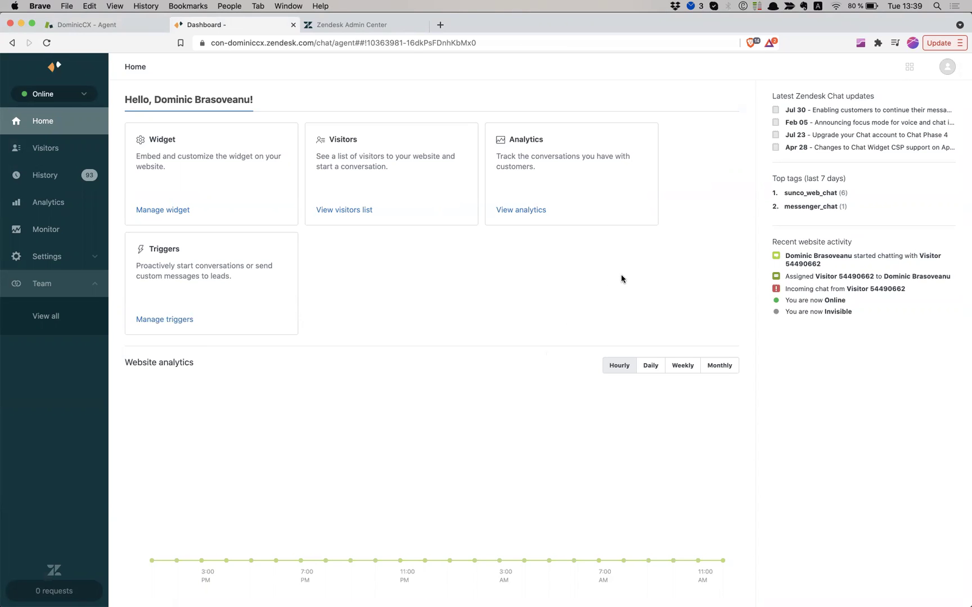
# Enable Agent Workspace in Support's agent settings, save it, and switch workspace
pyautogui.click(131, 29)
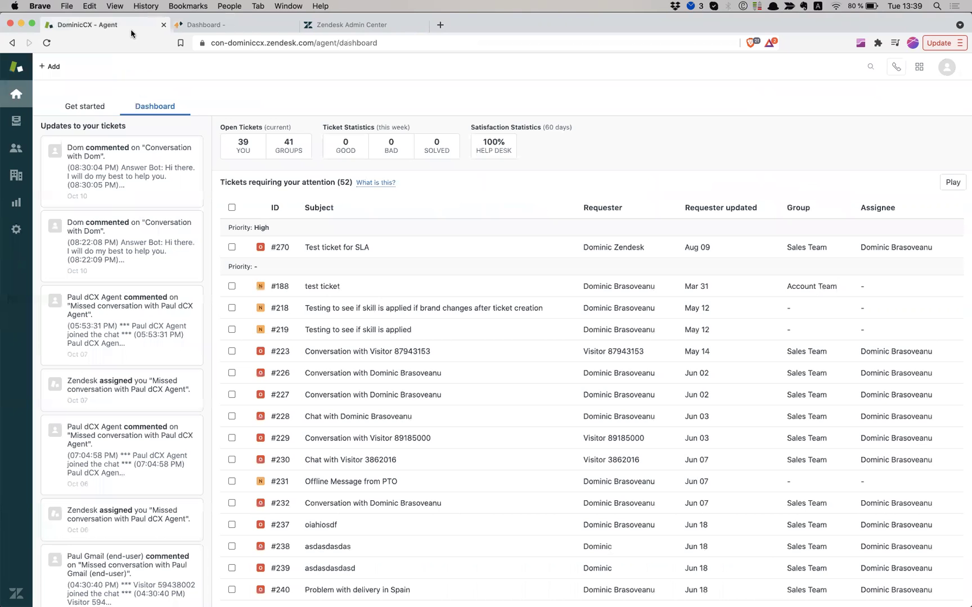
pyautogui.click(16, 229)
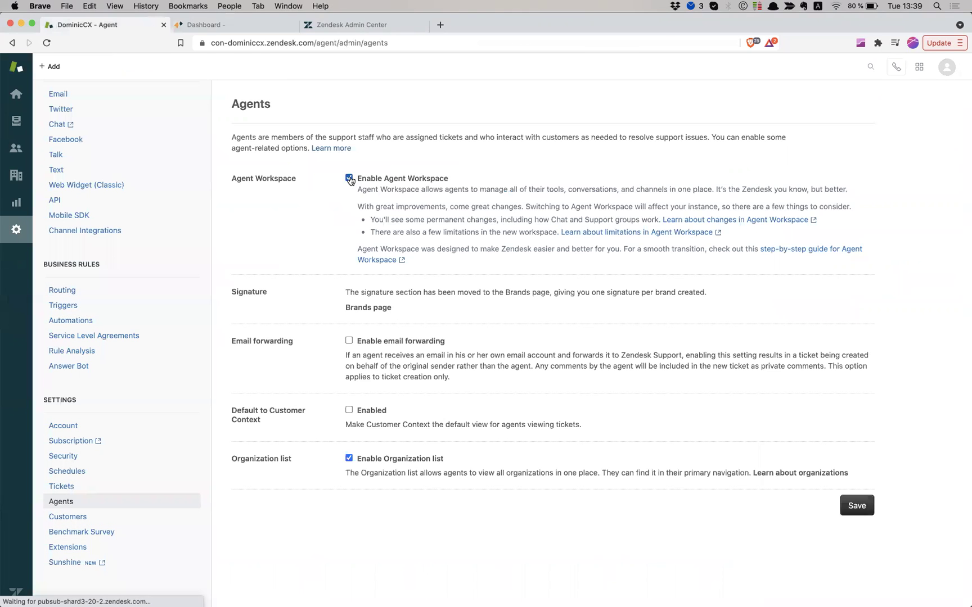
pyautogui.click(860, 507)
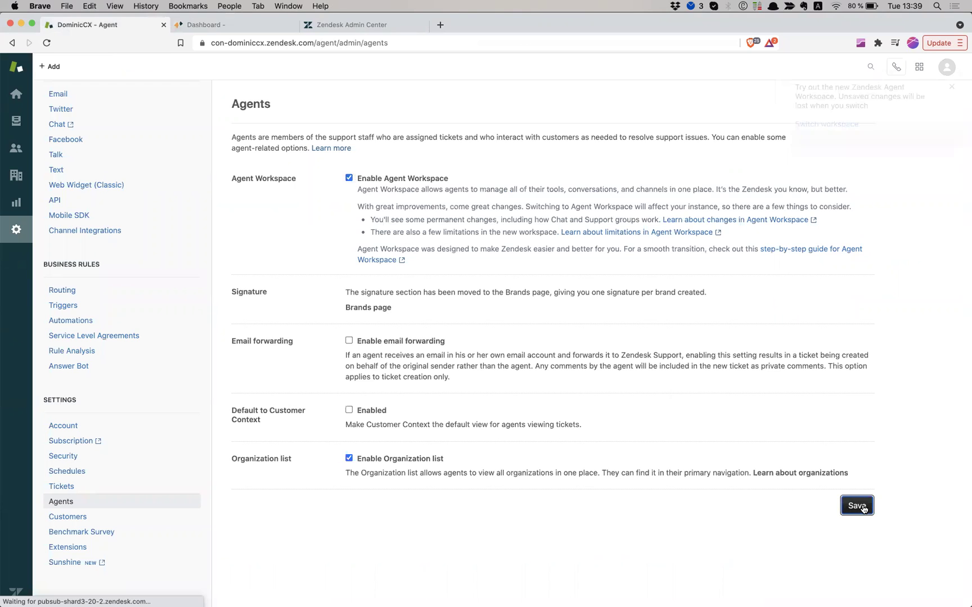
pyautogui.click(841, 142)
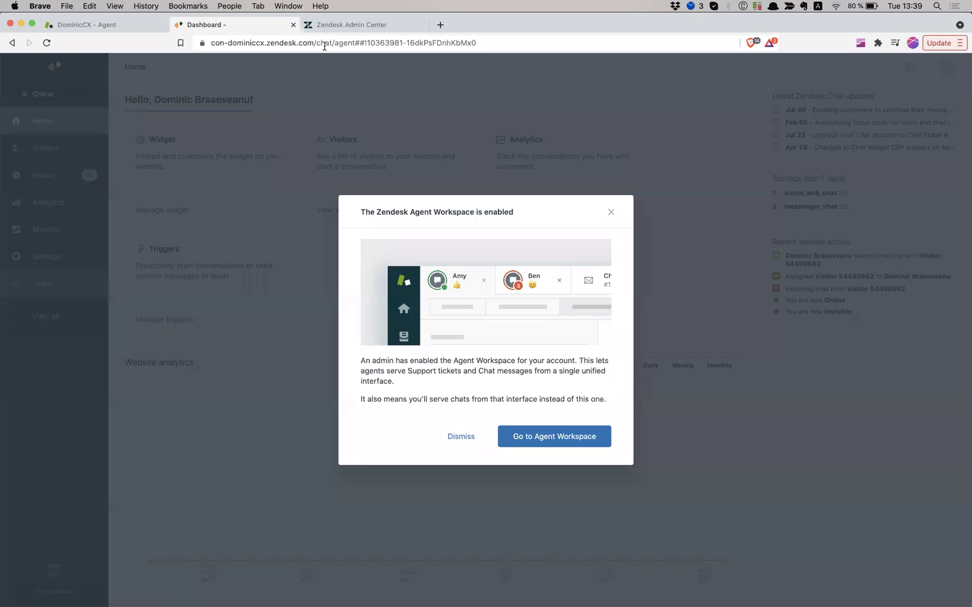
# Choose Go to Agent Workspace in the 'Agent Workspace is enabled' dialog
pyautogui.click(541, 438)
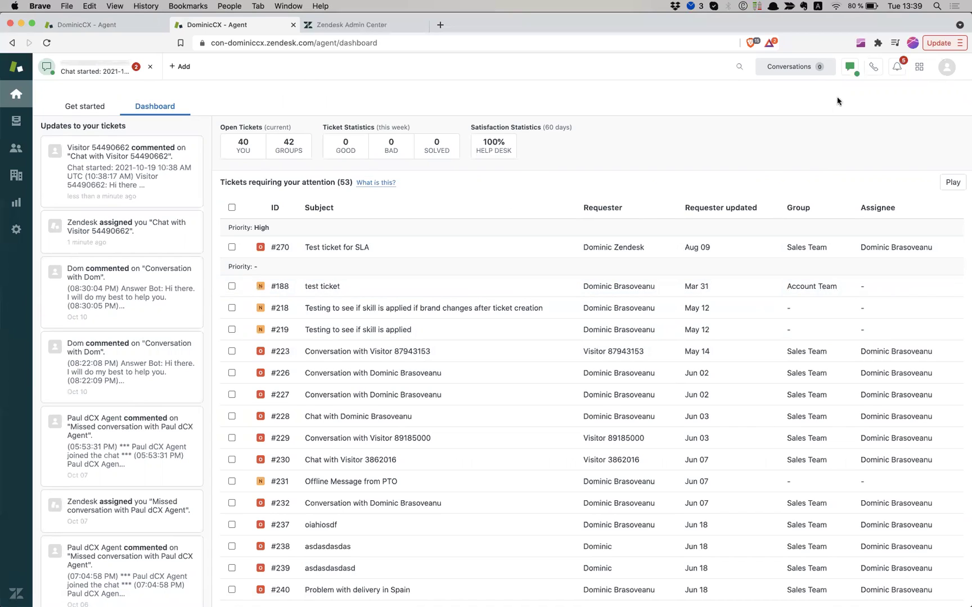
# Set the workspace chat status to Invisible, then switch it to Online
pyautogui.click(849, 66)
pyautogui.click(842, 133)
pyautogui.click(849, 68)
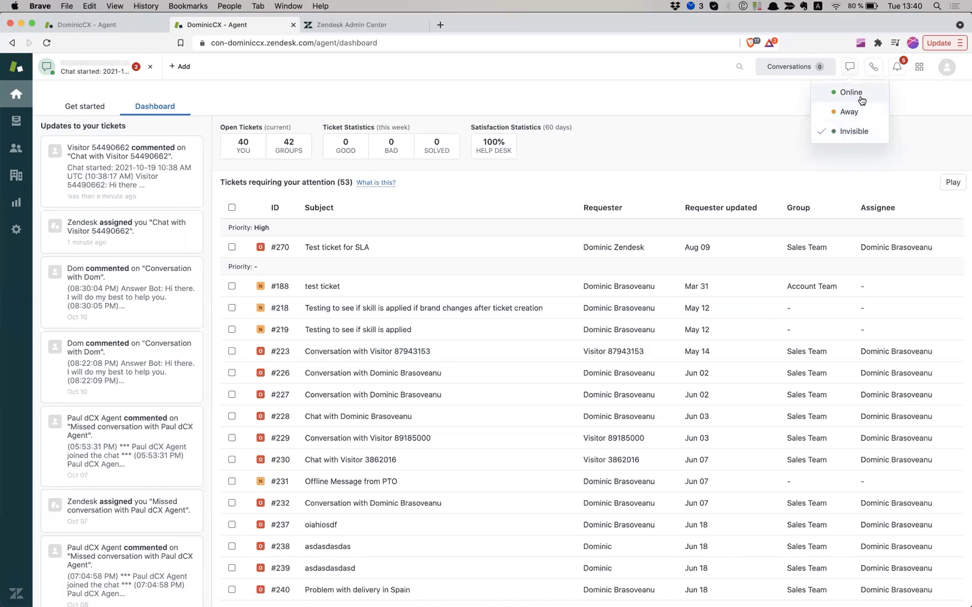
pyautogui.click(860, 97)
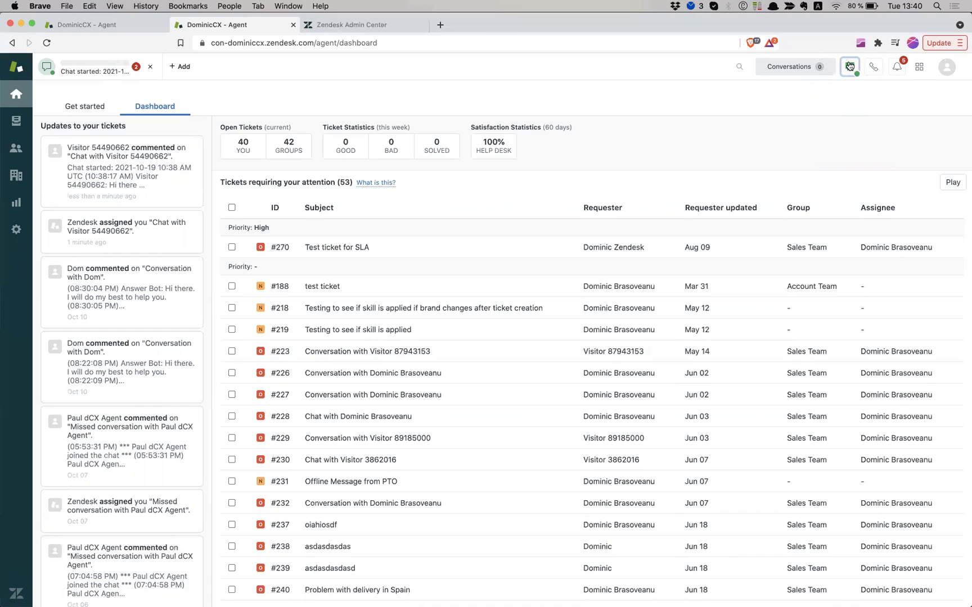
# Copy the help center URL and load it in a new private window
pyautogui.press('super+grave')
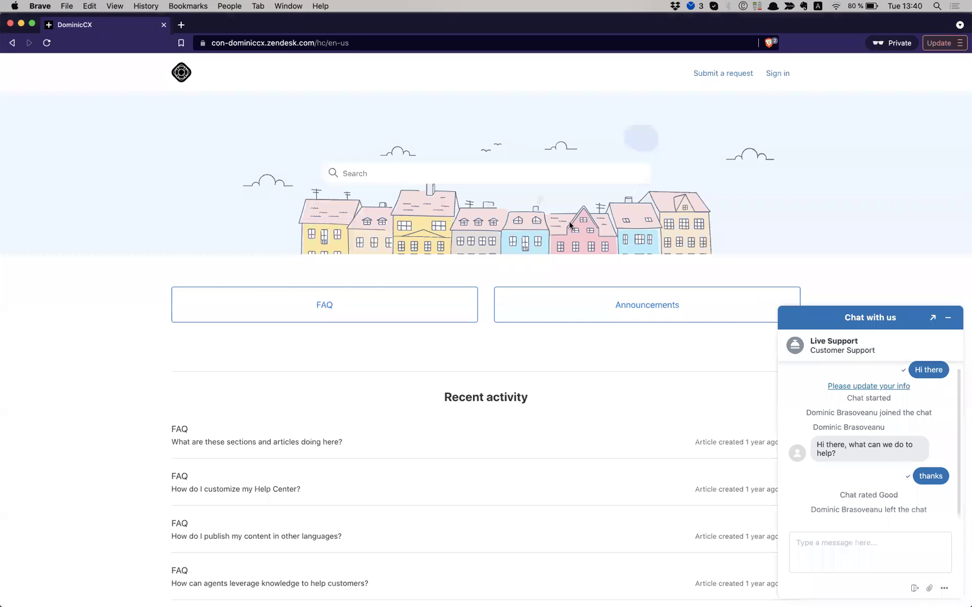
pyautogui.click(319, 40)
pyautogui.press('super+c')
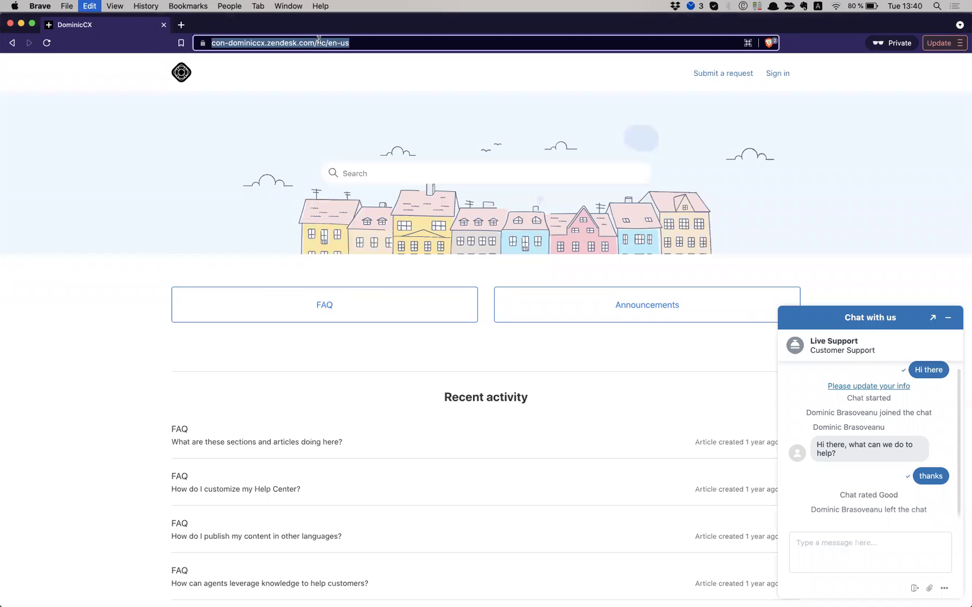
pyautogui.press('super+grave')
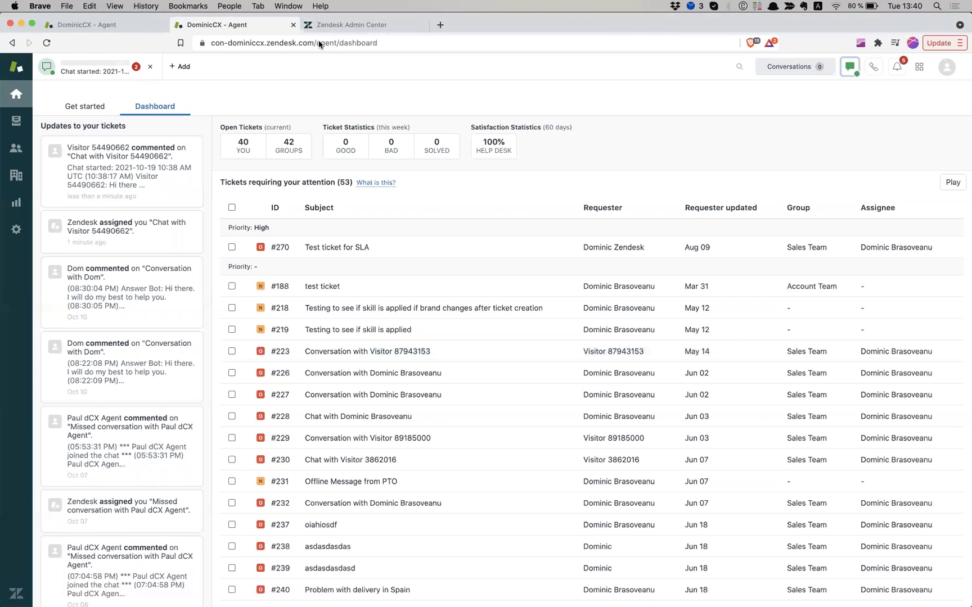
pyautogui.press('super+shift+n')
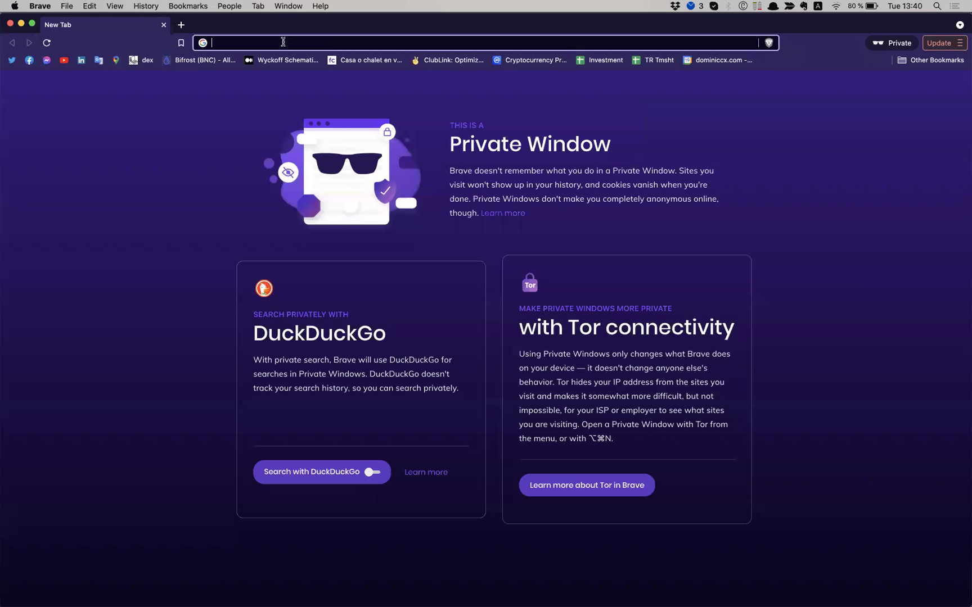
pyautogui.press('super+v')
pyautogui.press('Return')
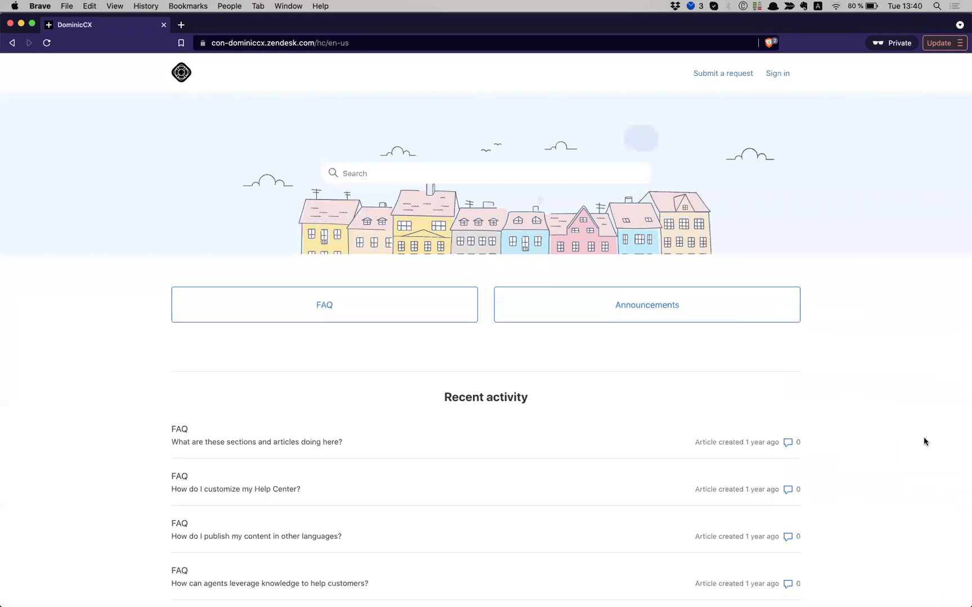
# Start a widget chat with the message 'Hi, i need help'
pyautogui.click(872, 587)
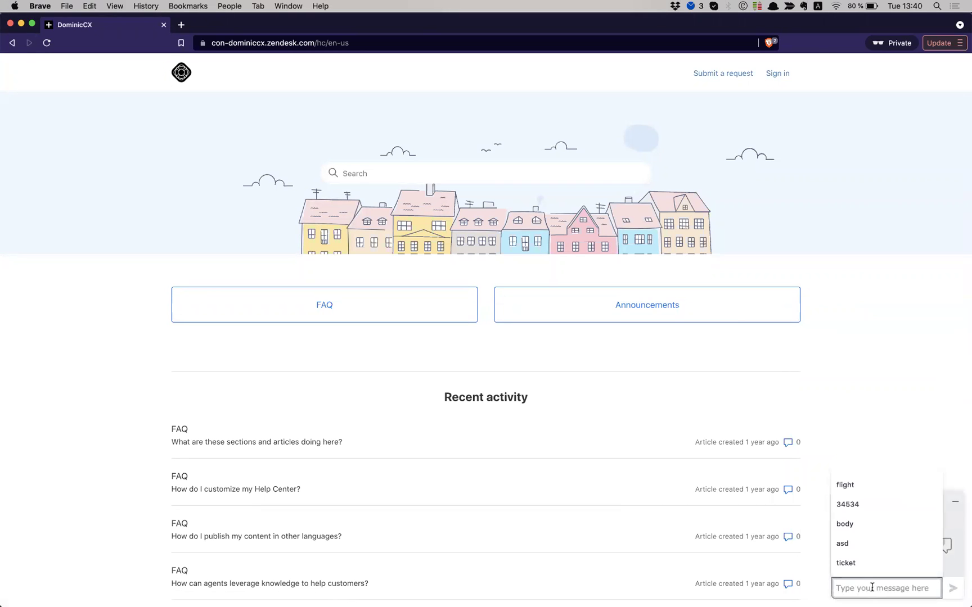
pyautogui.write('Hi, i need help')
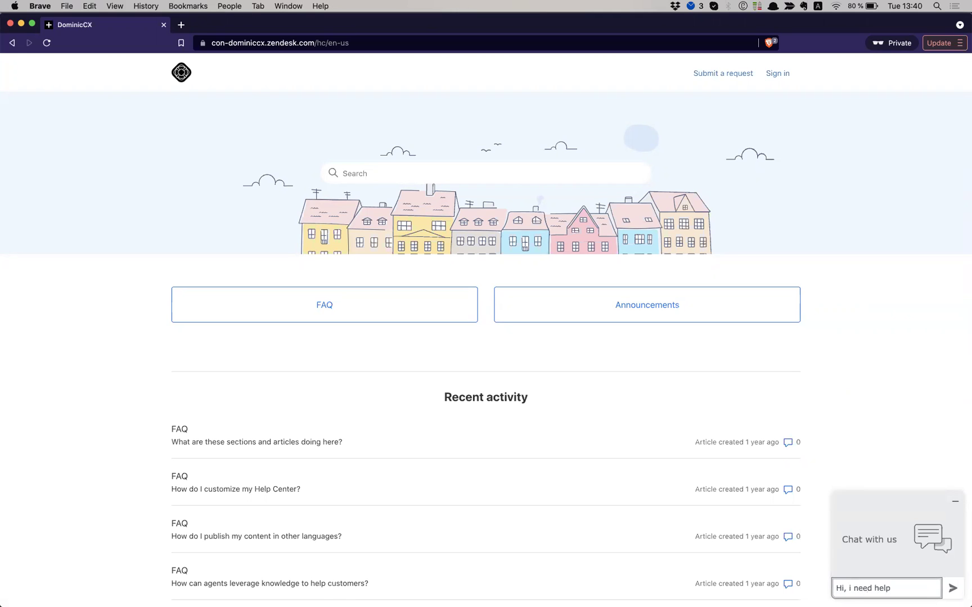
pyautogui.press('Return')
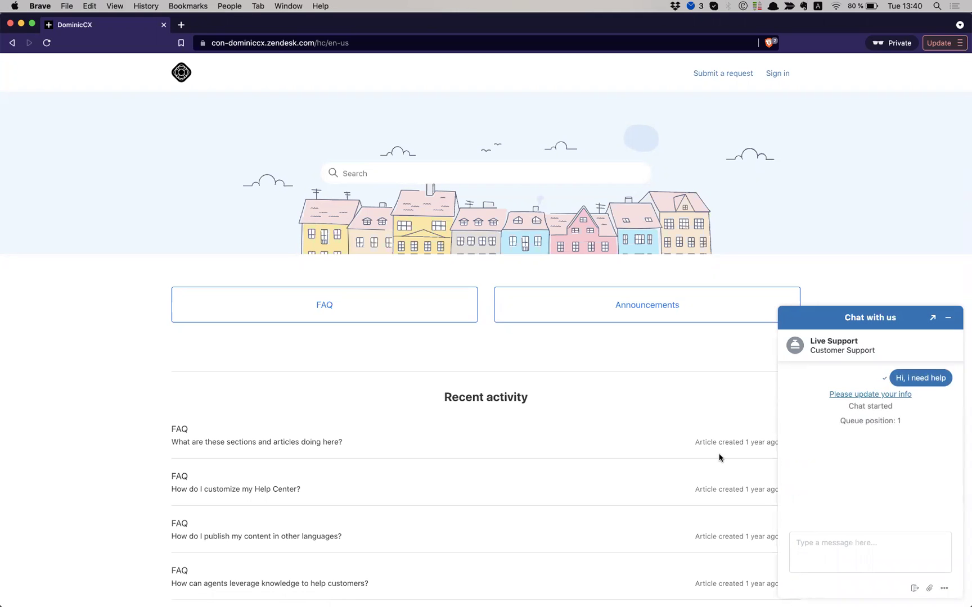
# Take the visitor's chat in ticket #331 and hide the Apps panel
pyautogui.press('super+grave')
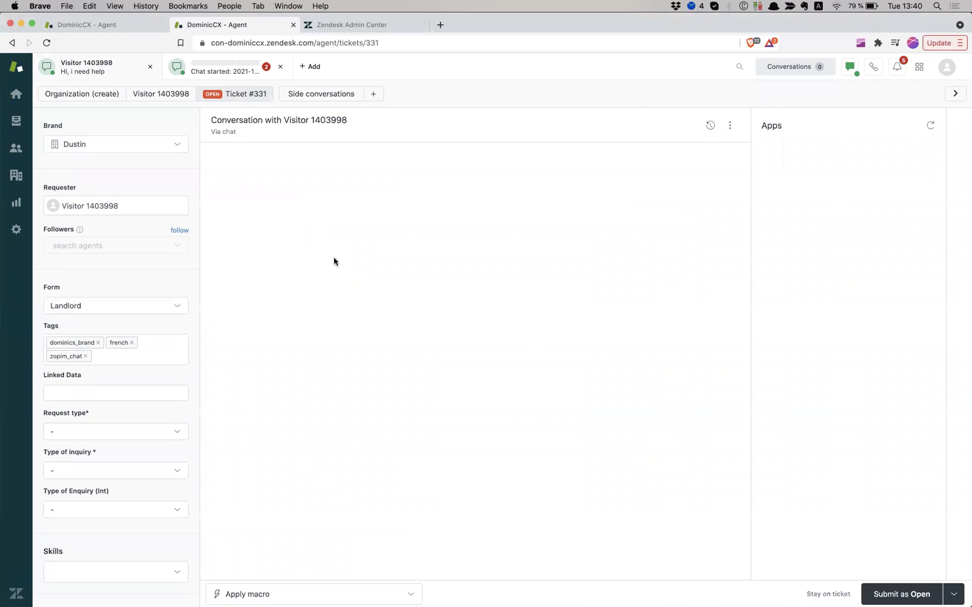
pyautogui.click(351, 494)
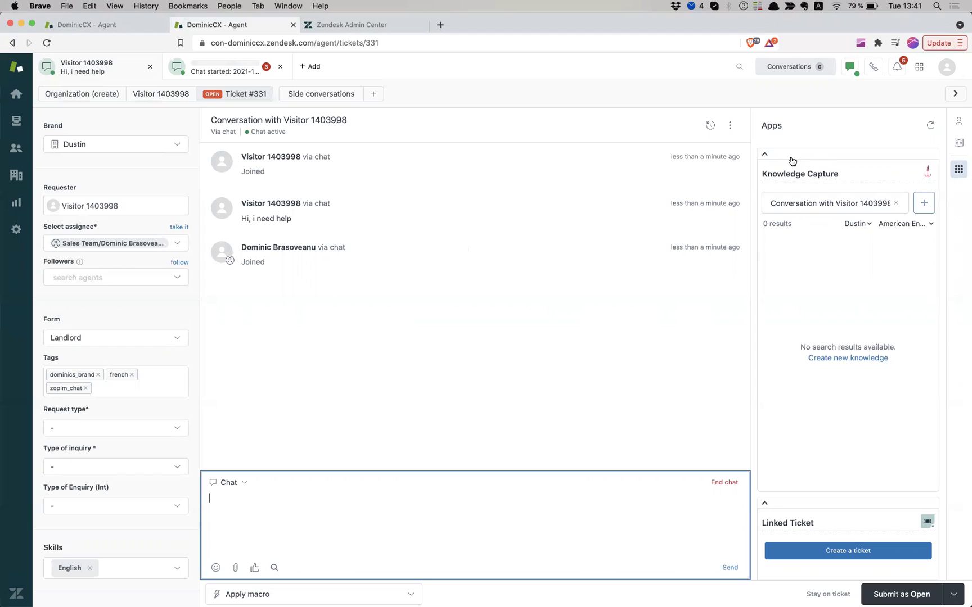
pyautogui.click(957, 171)
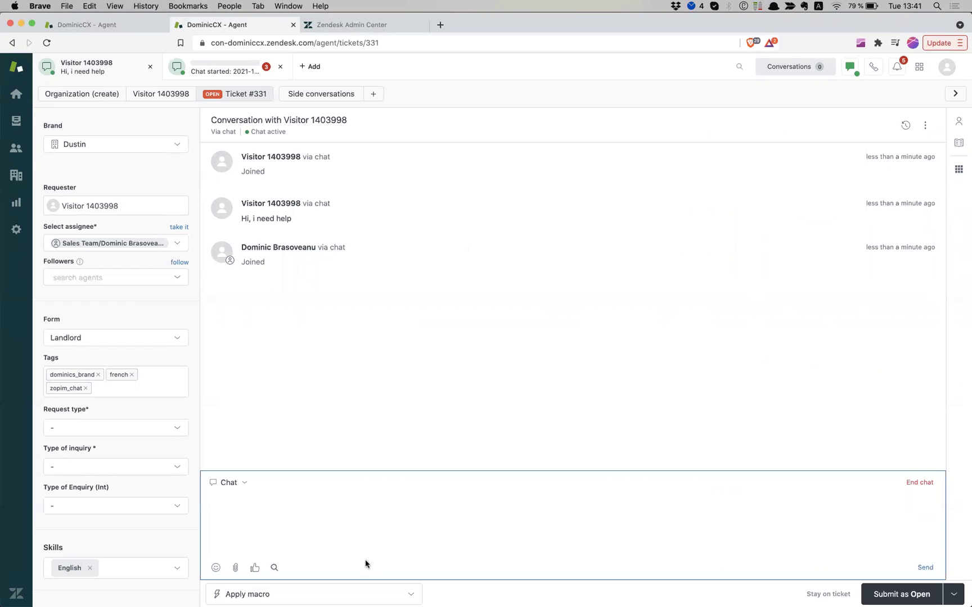
# Reply 'Hi, sure thing, we will help immediately!' to the visitor
pyautogui.click(272, 515)
pyautogui.write('Hiu ')
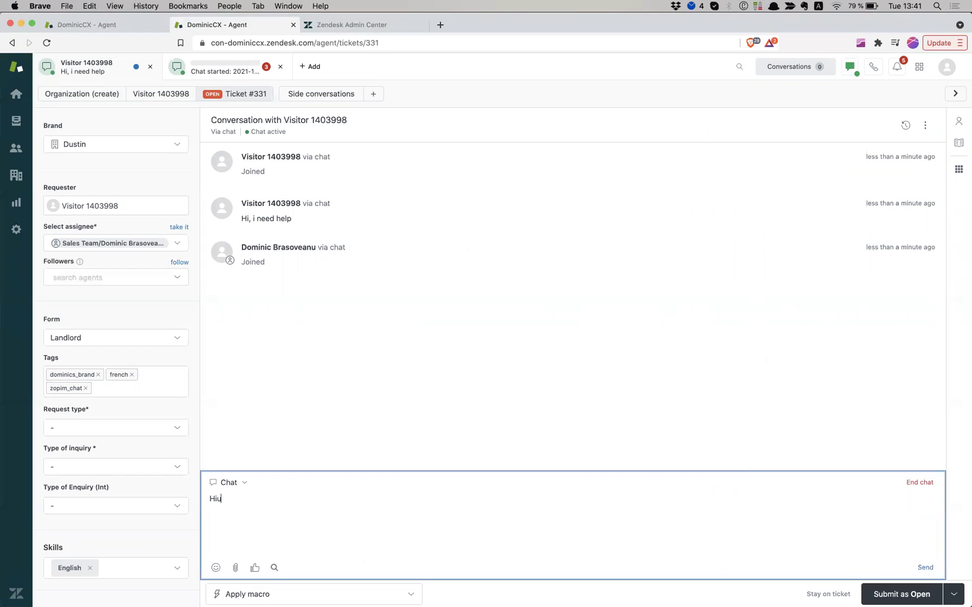
pyautogui.write('sure, thi')
pyautogui.press('BackSpace')
pyautogui.press('BackSpace')
pyautogui.press('BackSpace')
pyautogui.press('BackSpace')
pyautogui.write('e thing, we will help immediate')
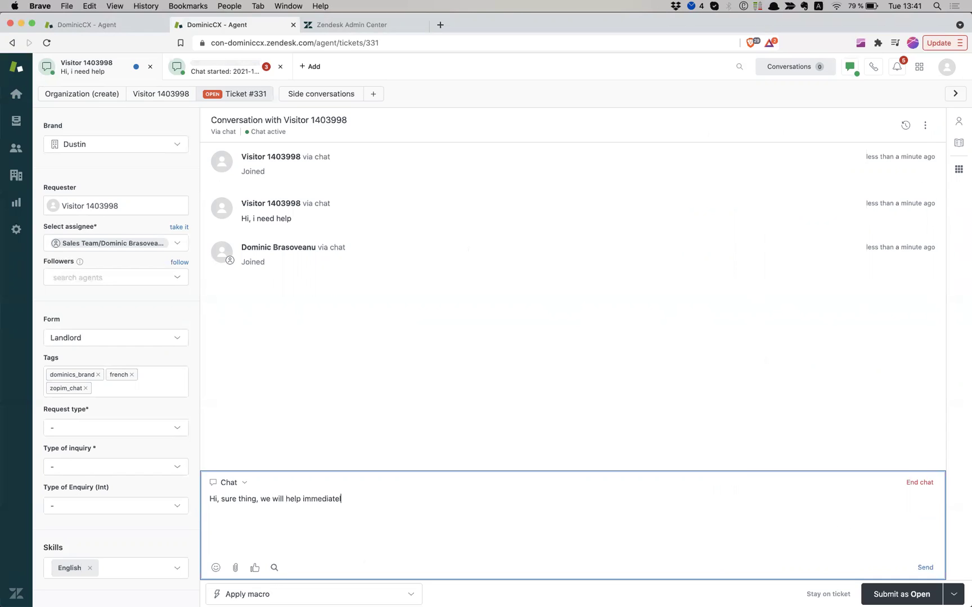
pyautogui.write('ly!')
pyautogui.press('Return')
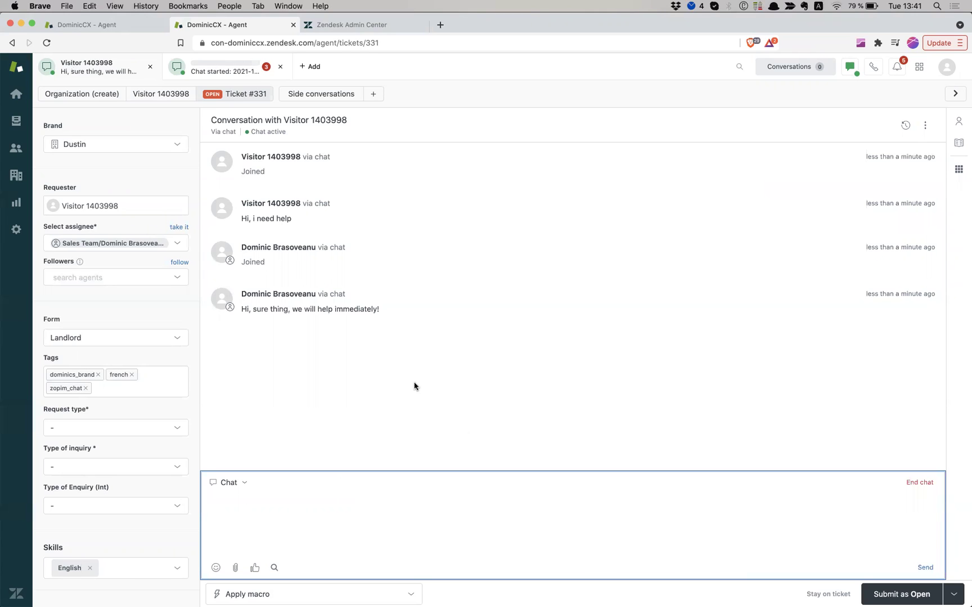
pyautogui.press('super+grave')
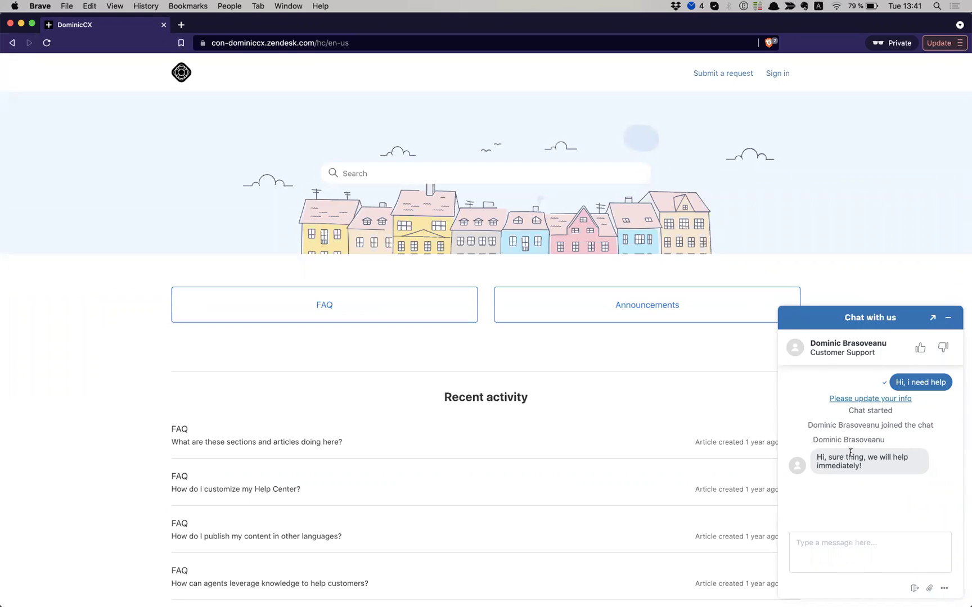
# Send the visitor's closing message "That's it!" from the Help Center widget
pyautogui.click(895, 534)
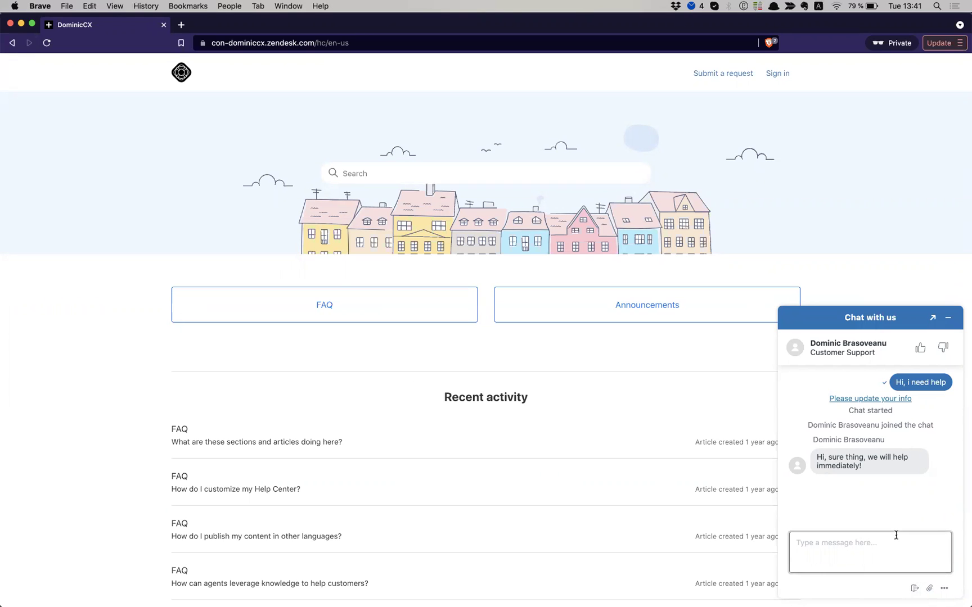
pyautogui.write("That's it!")
pyautogui.press('Return')
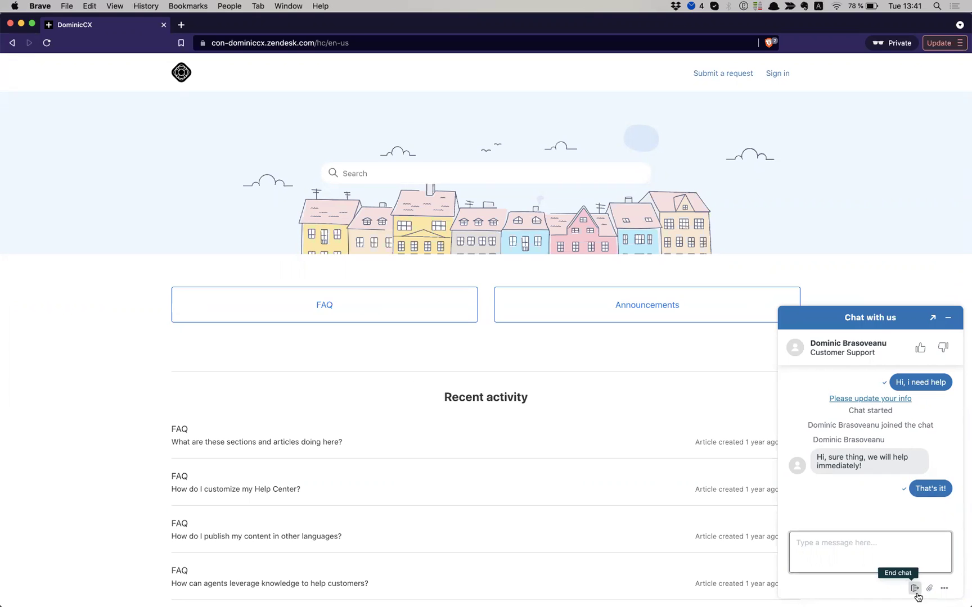
# End the chat as the visitor and submit a thumbs-up rating
pyautogui.click(918, 596)
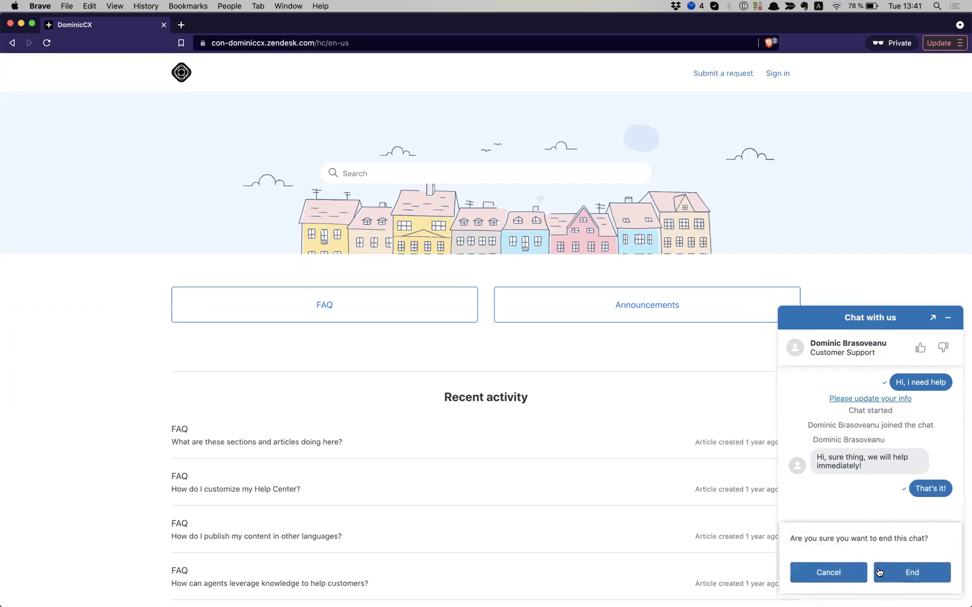
pyautogui.click(931, 578)
pyautogui.click(800, 391)
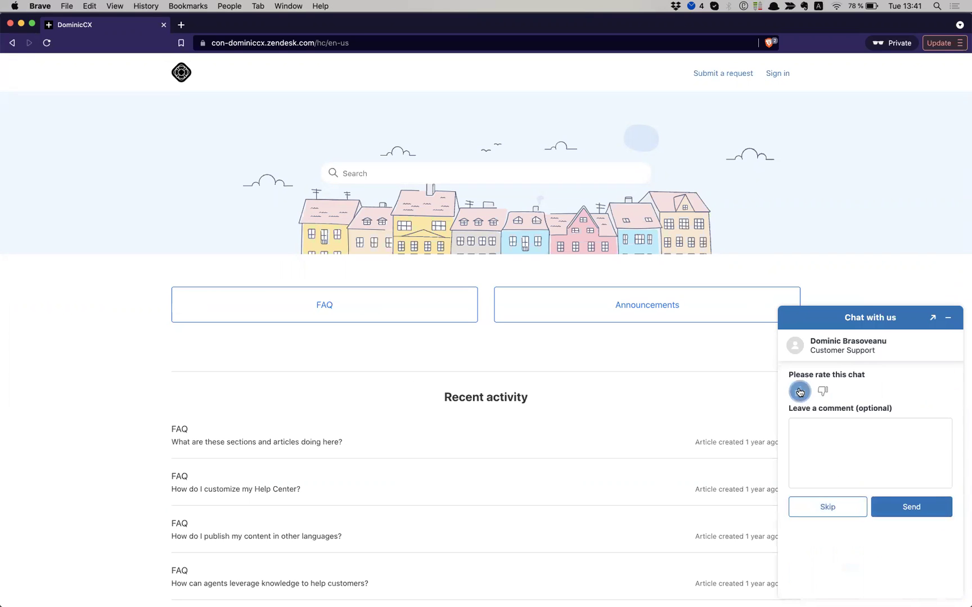
pyautogui.click(902, 509)
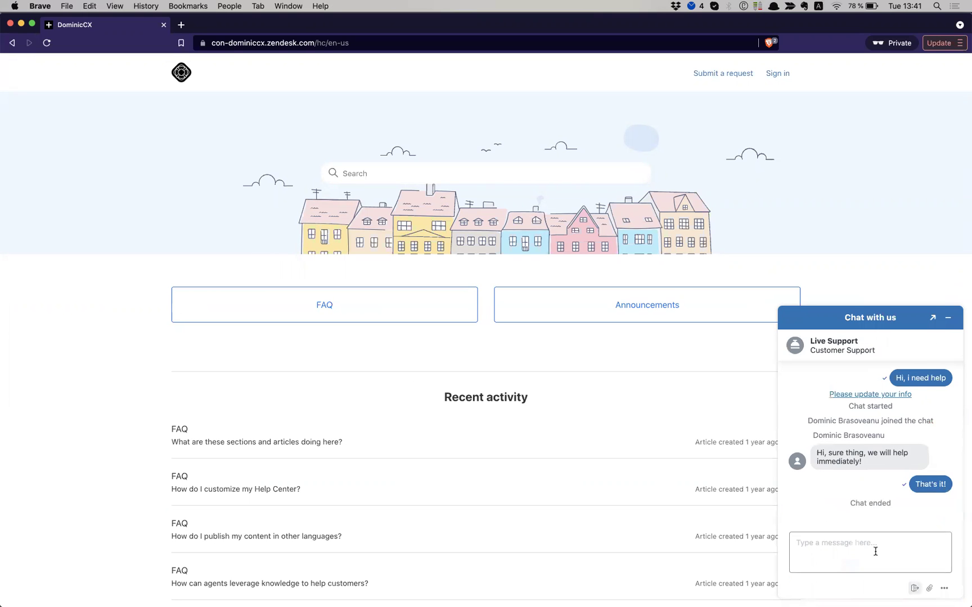
# Return to the agent window to review ticket #331's transcript and its zopim_chat_ended tag
pyautogui.press('super+grave')
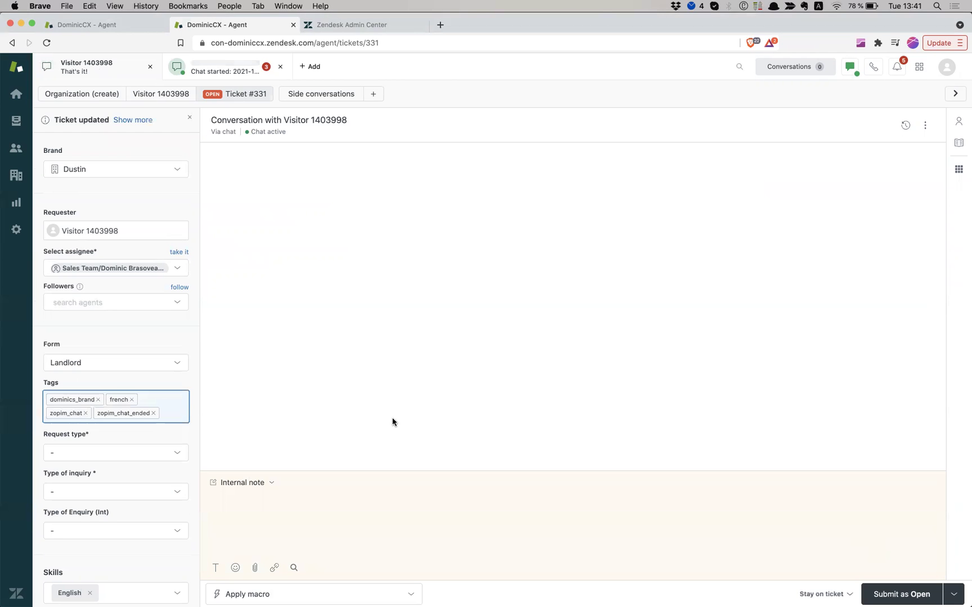